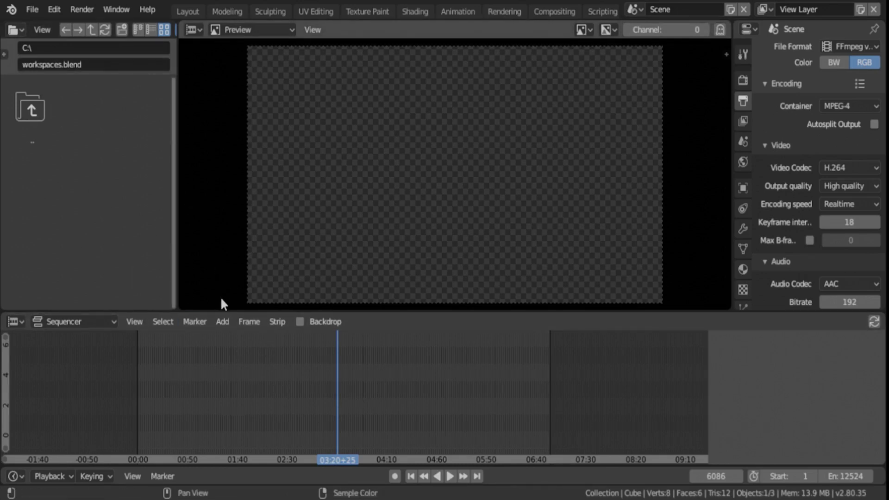
# Step: Add the movie file "01 Blender Intro - Importing Video.flv" with its sound to the sequencer
pyautogui.click(222, 322)
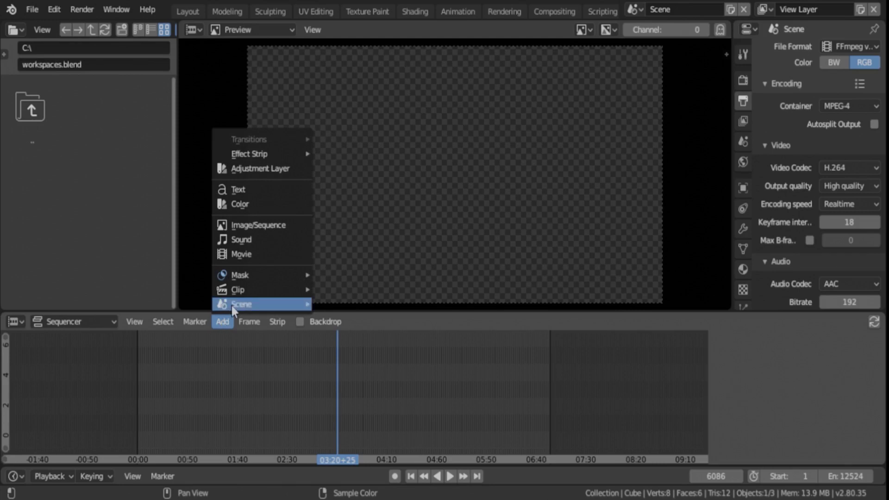
pyautogui.click(256, 254)
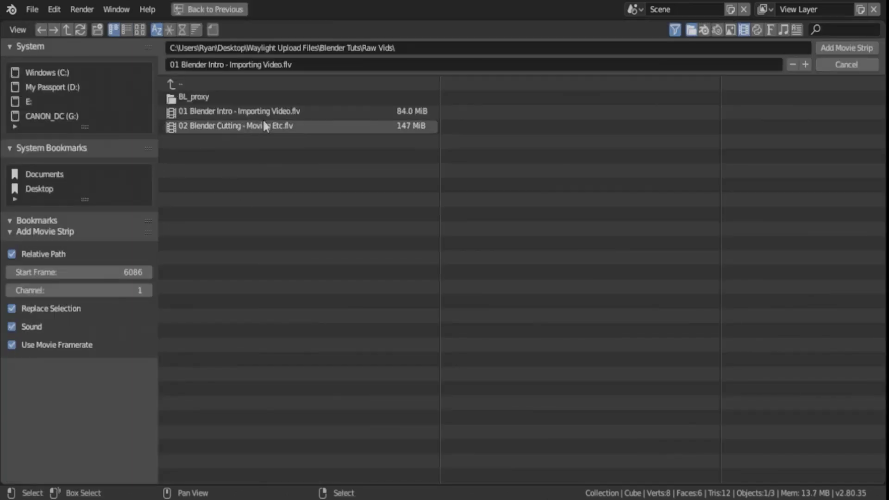
pyautogui.click(275, 112)
pyautogui.click(861, 49)
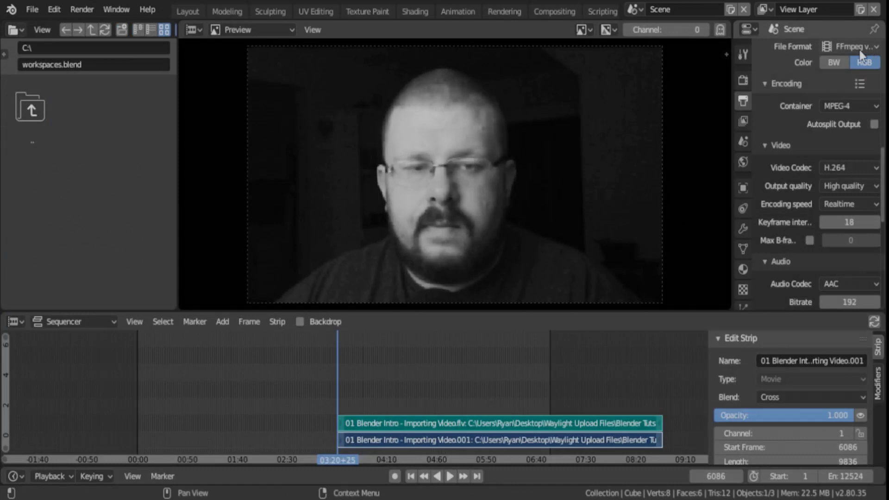
# Step: Snap the added video and sound strips to frame 1, and deselect them
pyautogui.click(410, 477)
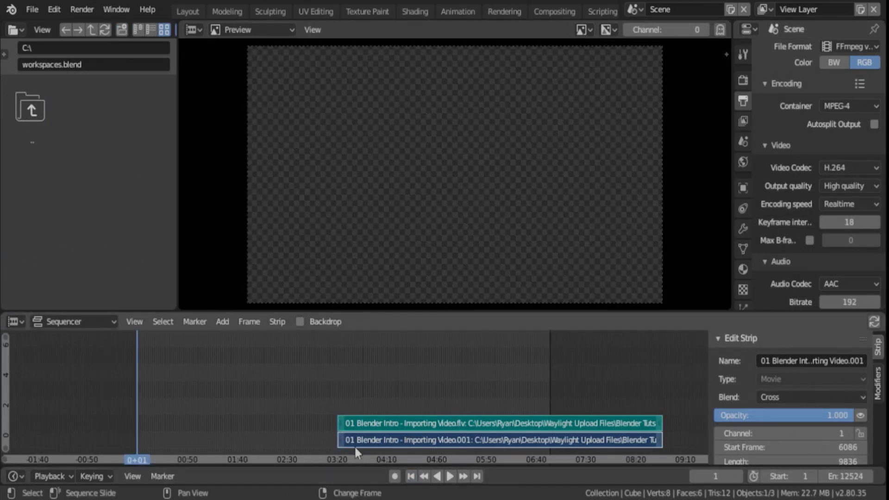
pyautogui.rightClick(392, 431)
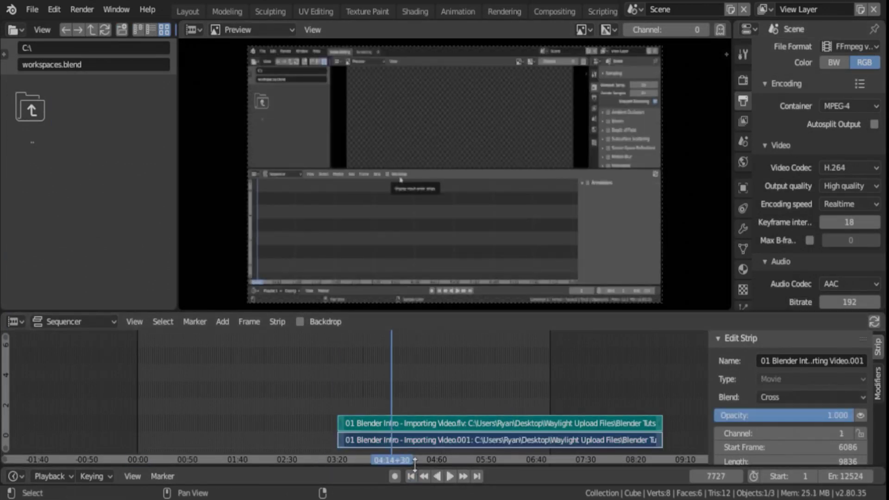
pyautogui.click(411, 476)
pyautogui.hotkey('shift', 's')
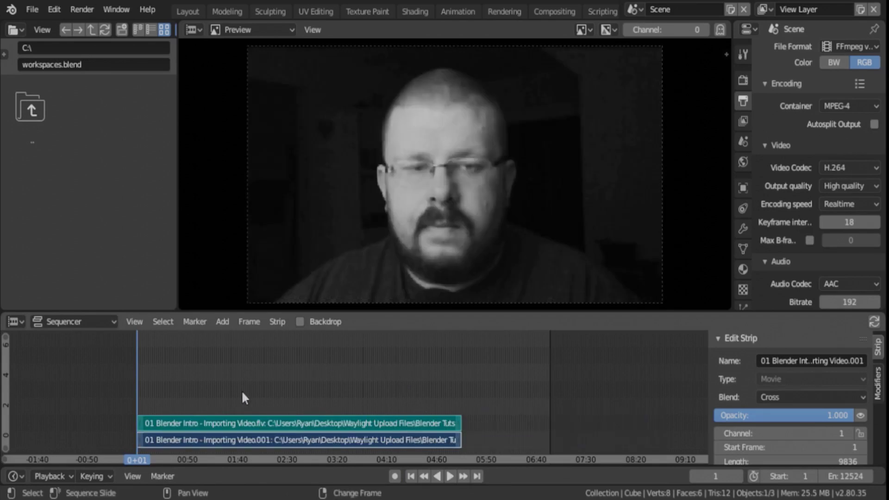
pyautogui.press('a')
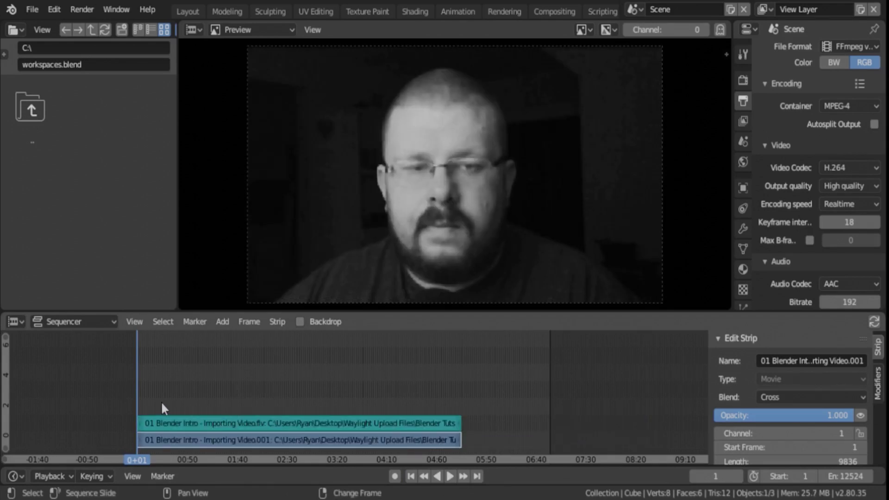
# Step: Set the sequencer preview's proxy render size to 100% with the playhead at frame 242
pyautogui.rightClick(144, 396)
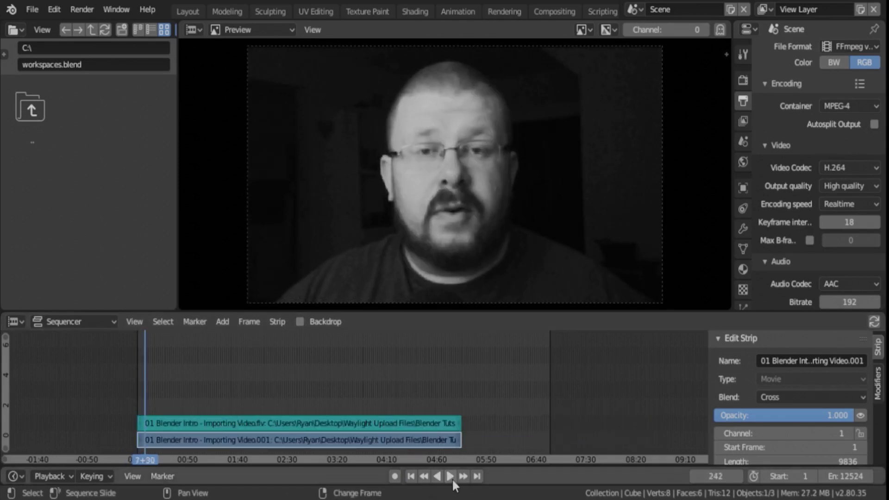
pyautogui.click(313, 30)
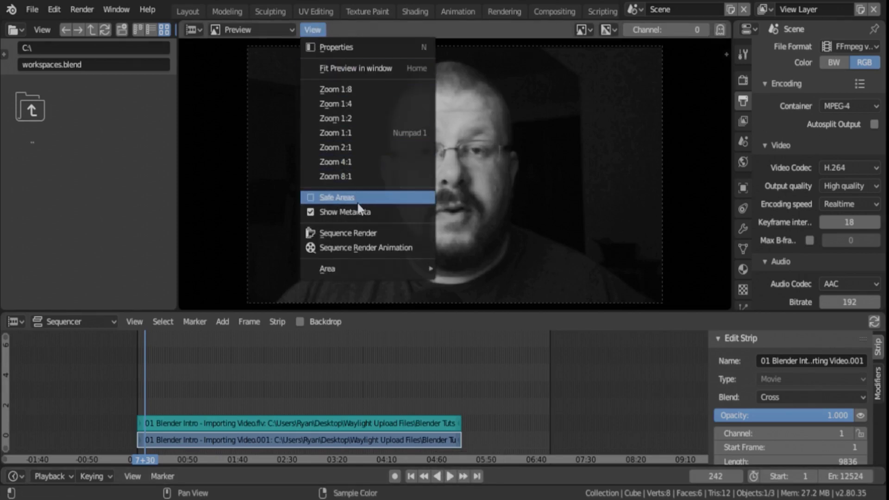
pyautogui.click(353, 48)
pyautogui.click(658, 177)
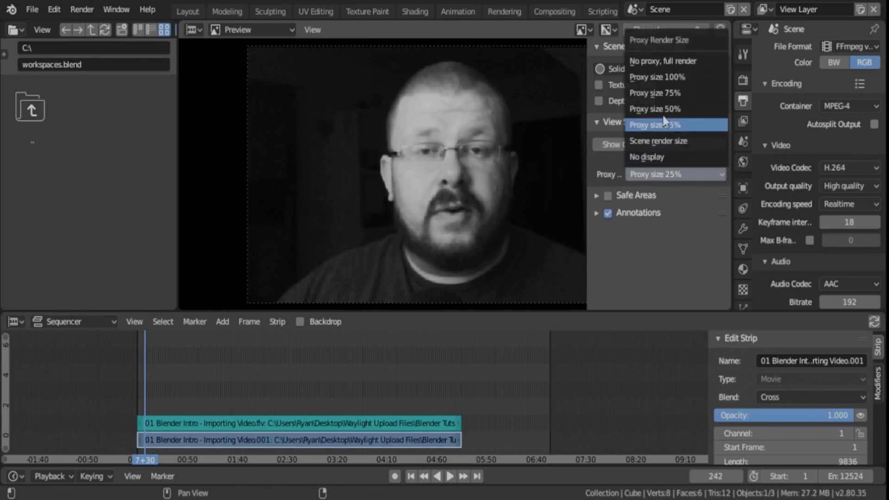
pyautogui.press('Return')
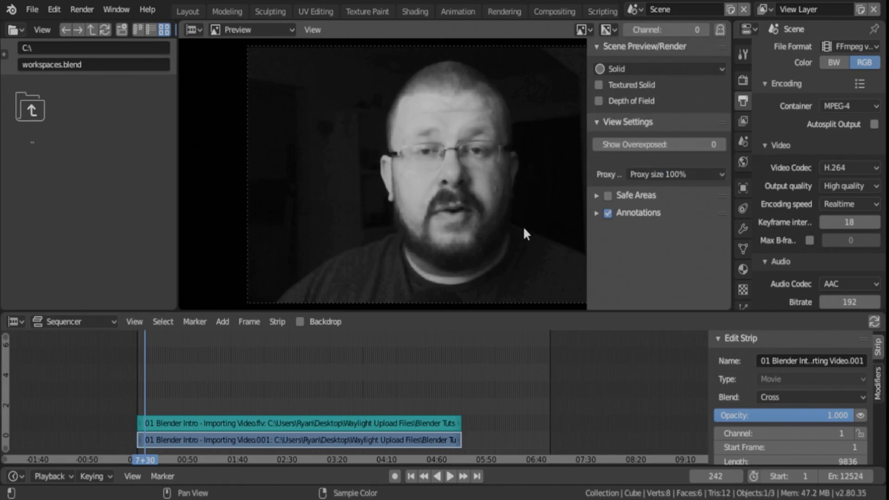
pyautogui.press('n')
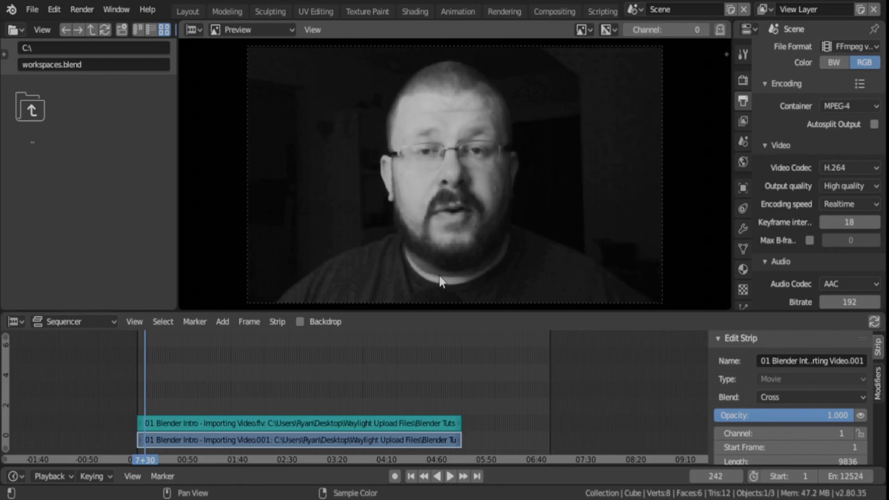
# Step: Play the clip briefly from frame 242 to check the playback speed, and return to the first frame
pyautogui.click(449, 476)
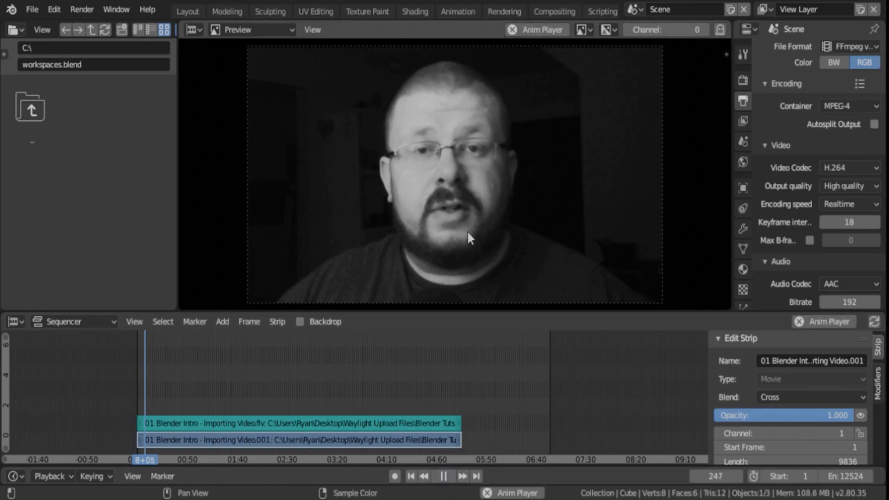
pyautogui.click(443, 476)
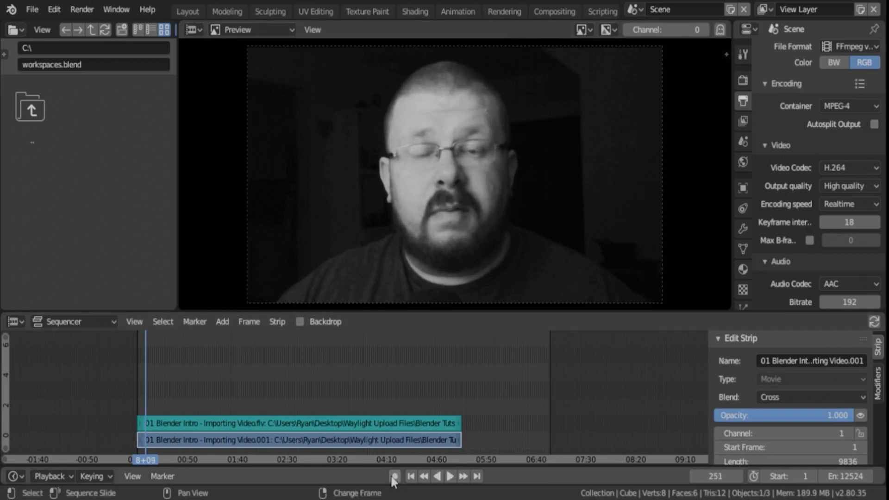
pyautogui.click(411, 476)
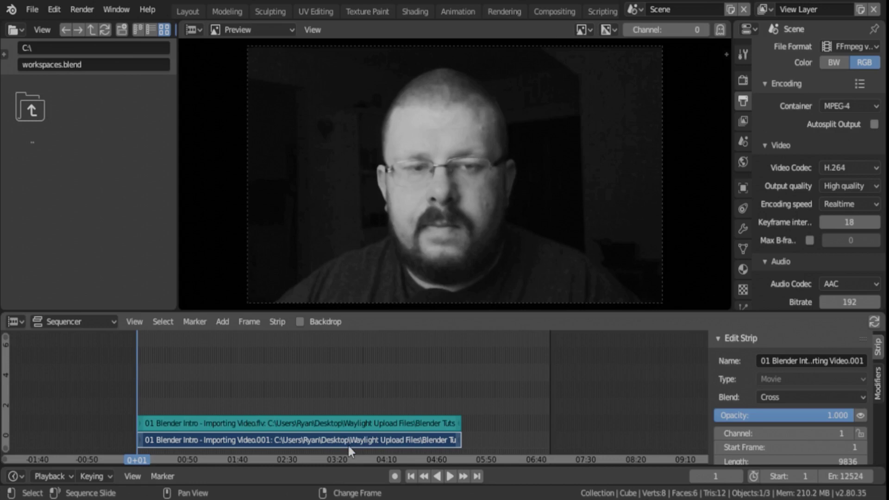
# Step: Enable Proxy/Timecode for the intro video strip with the 25% proxy resolution
pyautogui.scroll(-10, 791, 395)
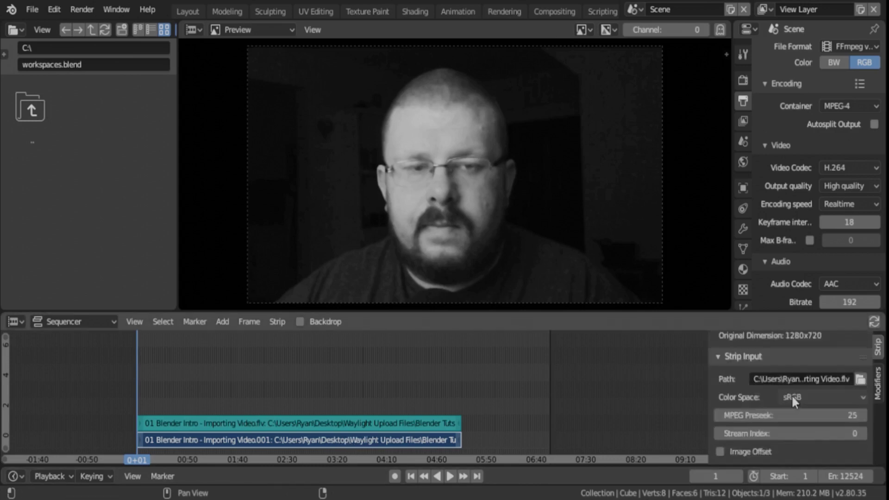
pyautogui.scroll(-5, 792, 401)
pyautogui.scroll(-5, 783, 398)
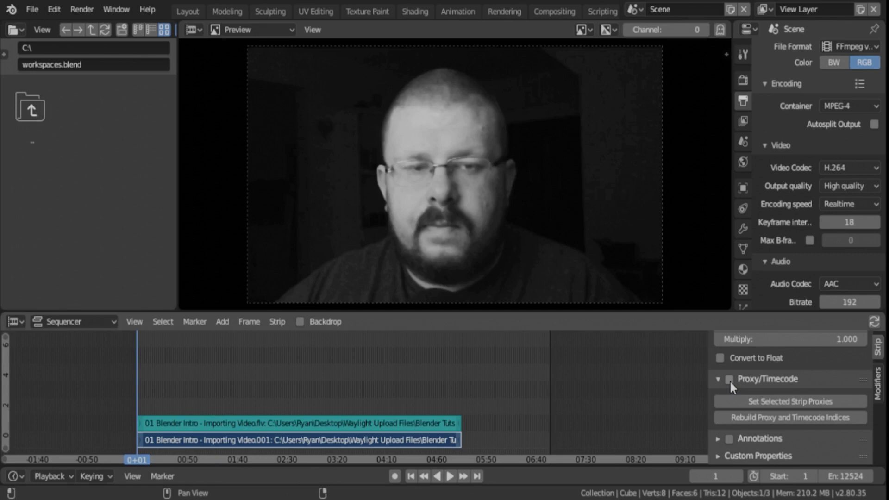
pyautogui.click(730, 379)
pyautogui.scroll(-2, 800, 397)
pyautogui.scroll(-2, 808, 406)
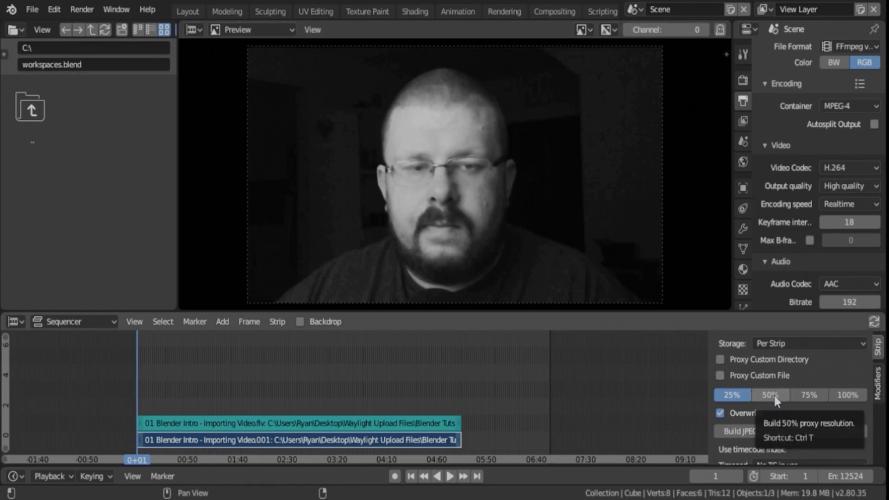
pyautogui.click(733, 398)
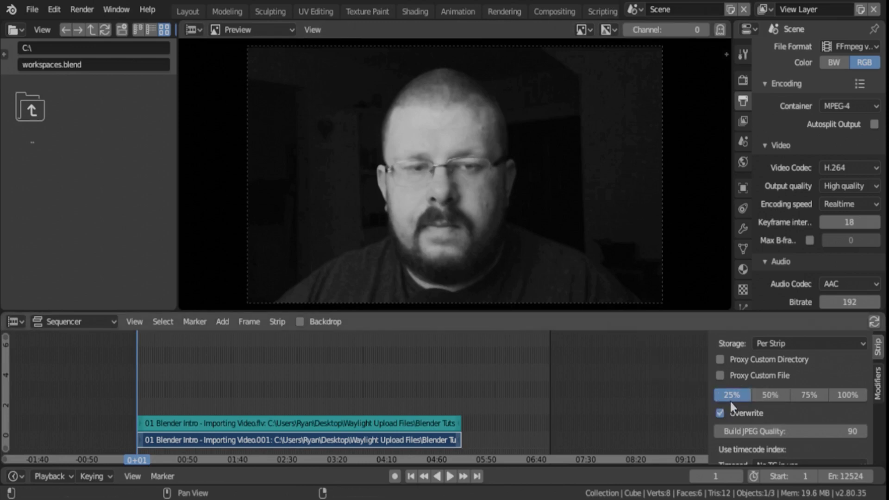
# Step: Rebuild the proxy and timecode indices for the selected video strip
pyautogui.scroll(-5, 758, 421)
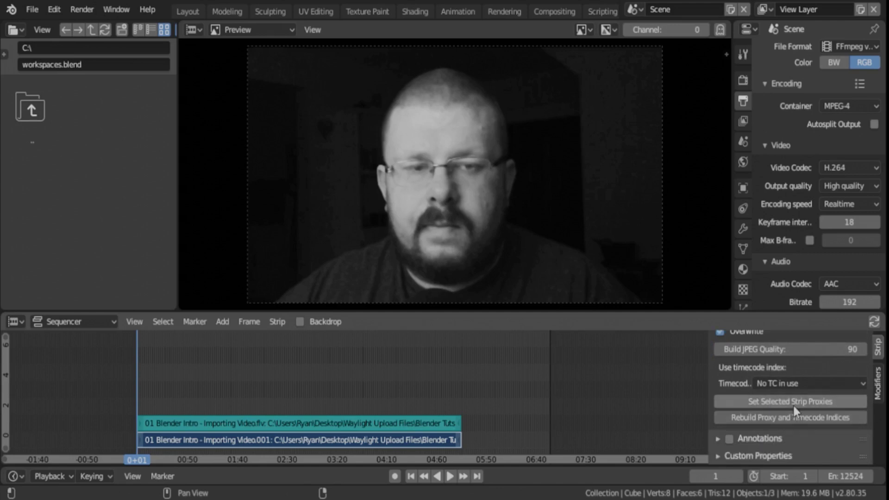
pyautogui.click(774, 419)
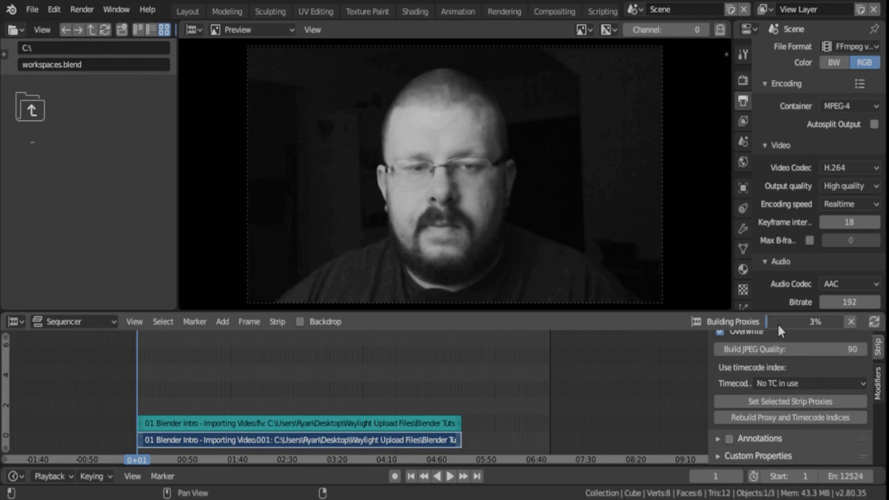
pyautogui.moveTo(780, 324)
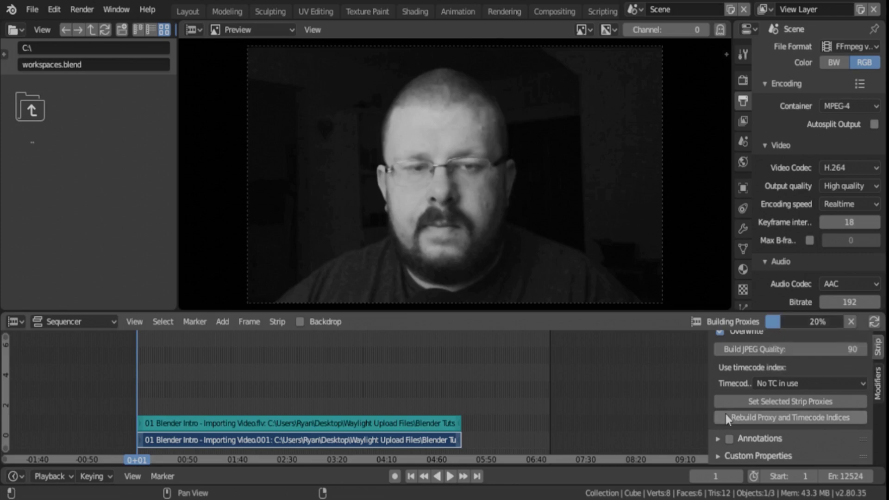
pyautogui.scroll(2, 726, 413)
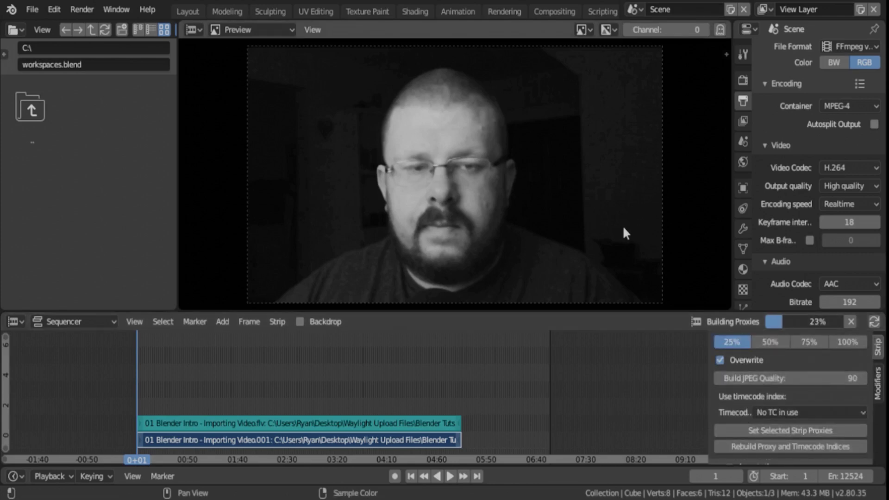
# Step: Set the sequencer preview's proxy render size to 25% and hide the preview properties
pyautogui.click(314, 31)
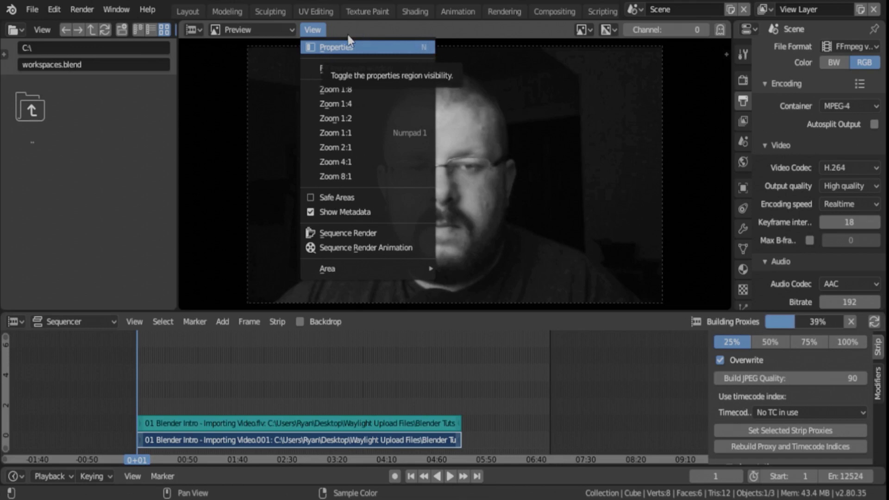
pyautogui.click(368, 45)
pyautogui.press('n')
pyautogui.press('n')
pyautogui.press('n')
pyautogui.press('n')
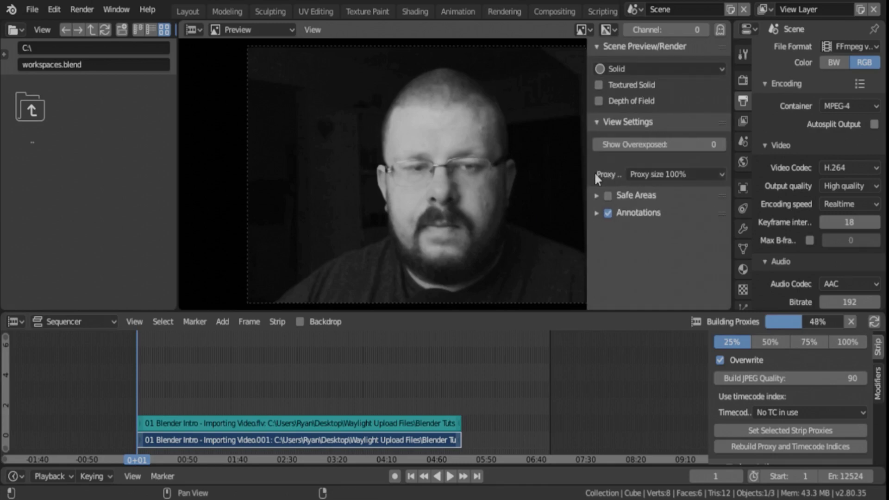
pyautogui.moveTo(588, 181)
pyautogui.mouseDown()
pyautogui.moveTo(424, 185)
pyautogui.moveTo(579, 185)
pyautogui.mouseUp()
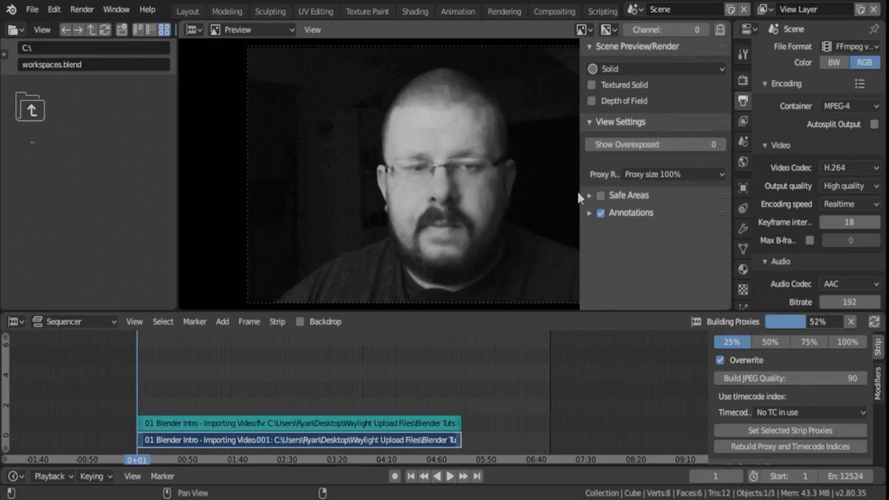
pyautogui.click(716, 173)
pyautogui.click(660, 123)
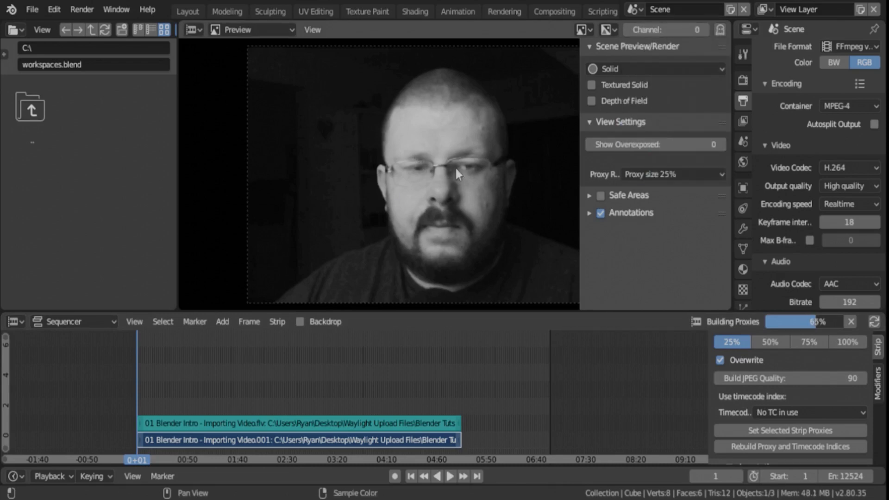
pyautogui.press('n')
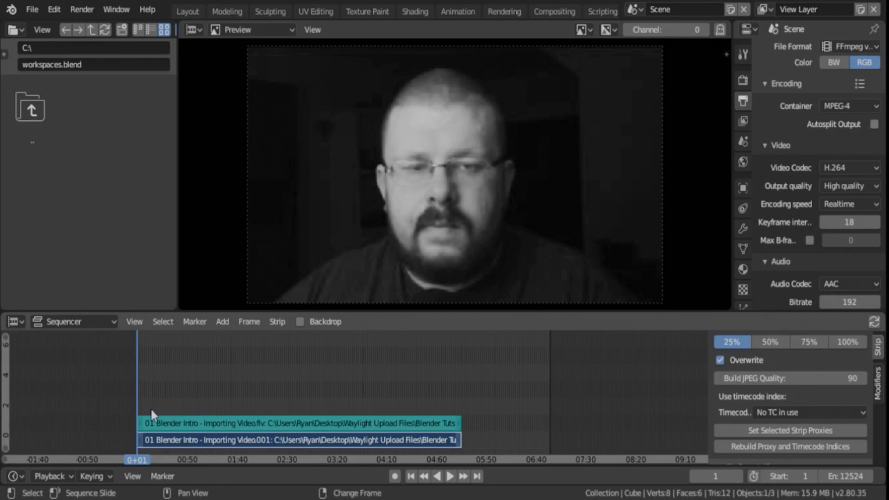
# Step: Play the intro clip from frame 181 to check playback with the proxy, stopping at frame 287
pyautogui.moveTo(155, 400)
pyautogui.mouseDown(button='right')
pyautogui.moveTo(226, 399)
pyautogui.moveTo(143, 398)
pyautogui.mouseUp(button='right')
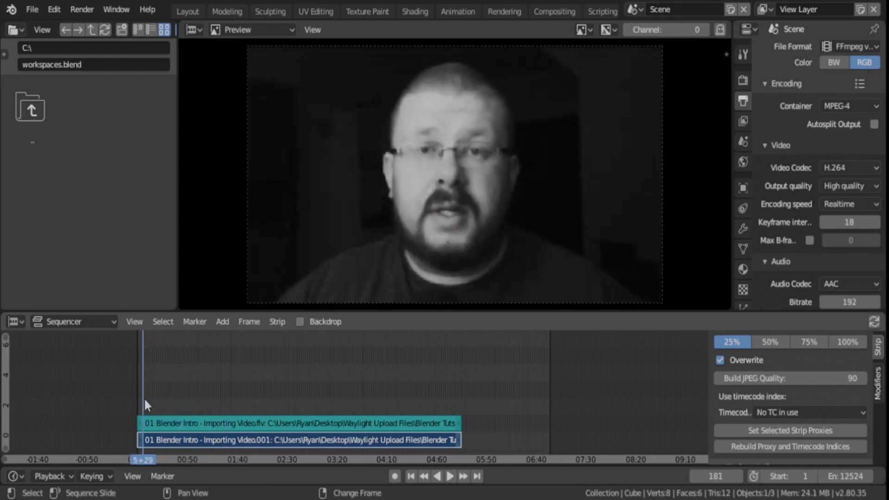
pyautogui.click(451, 477)
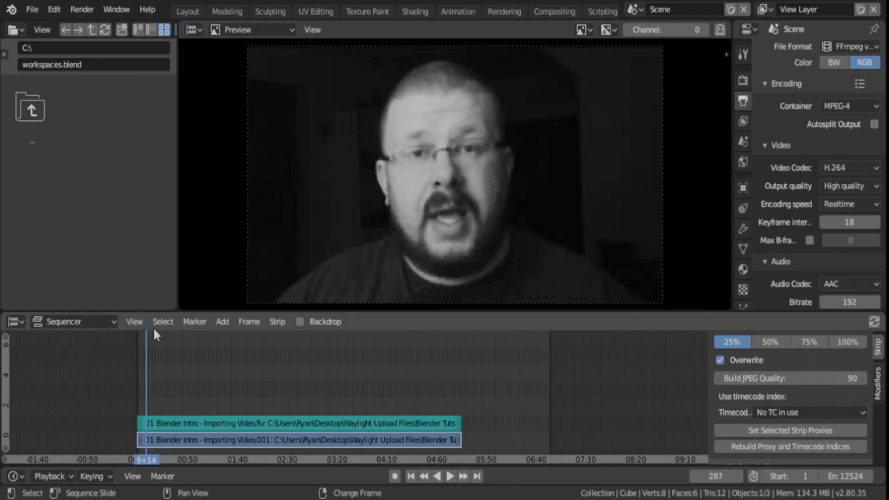
# Step: Add the movie "02 Blender Cutting - Moving Etc.flv" and place its strips directly after the intro clip in the same channels
pyautogui.click(214, 325)
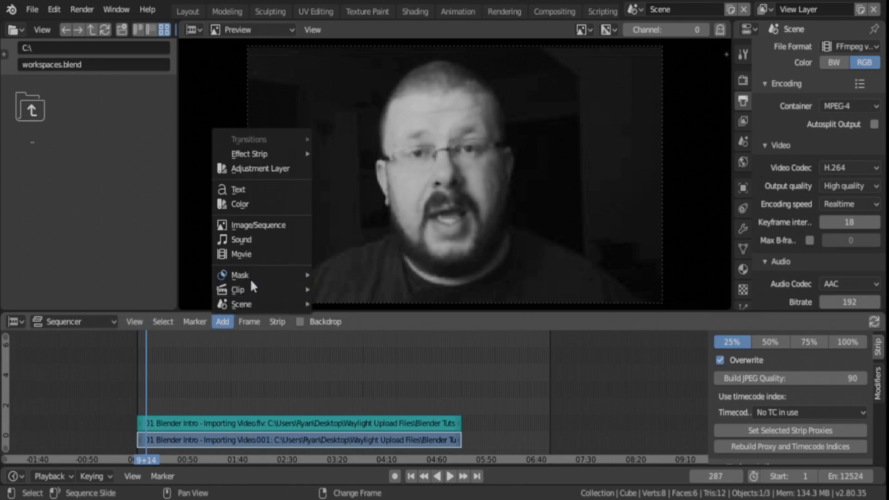
pyautogui.click(256, 254)
pyautogui.click(238, 125)
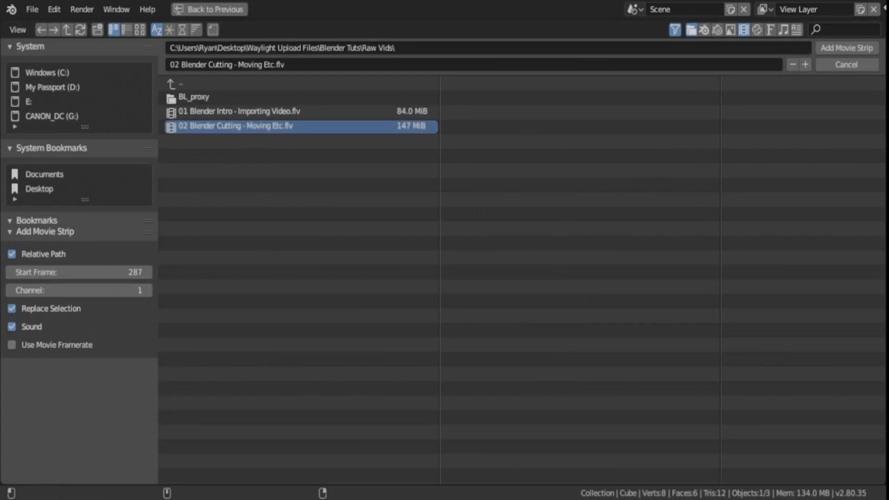
pyautogui.click(847, 48)
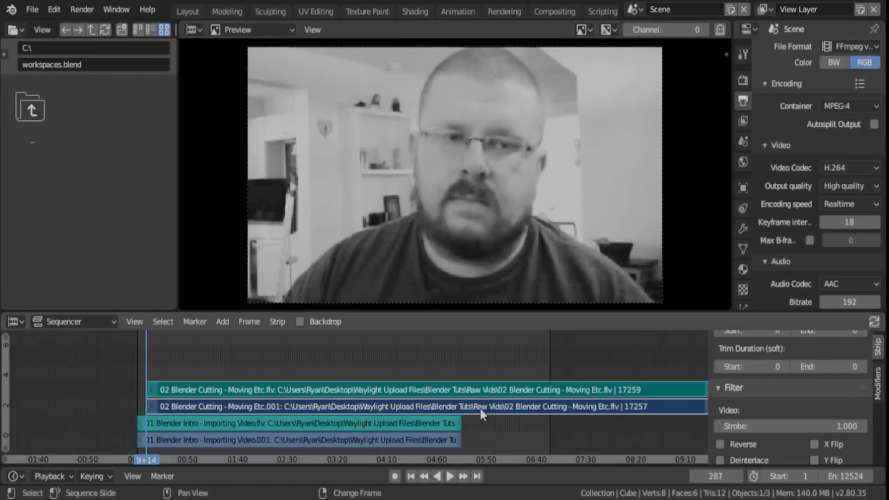
pyautogui.moveTo(482, 393); pyautogui.dragTo(602, 431)
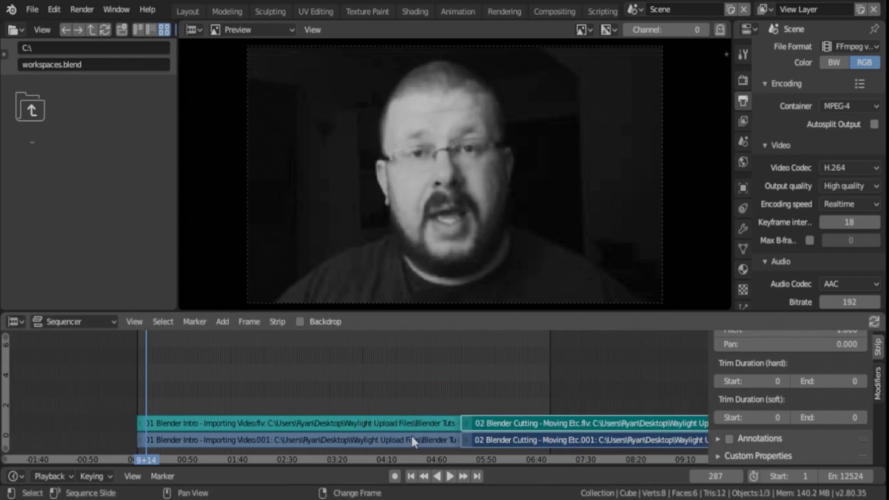
pyautogui.click(398, 439)
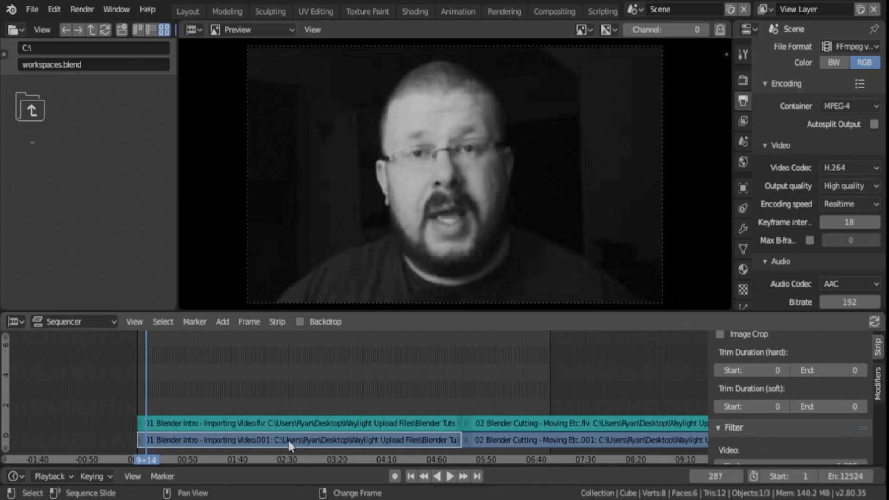
# Step: Select both video strips, the intro and "02 Blender Cutting - Moving Etc", without their sound strips, keeping the second one active
pyautogui.click(555, 441)
pyautogui.press('a')
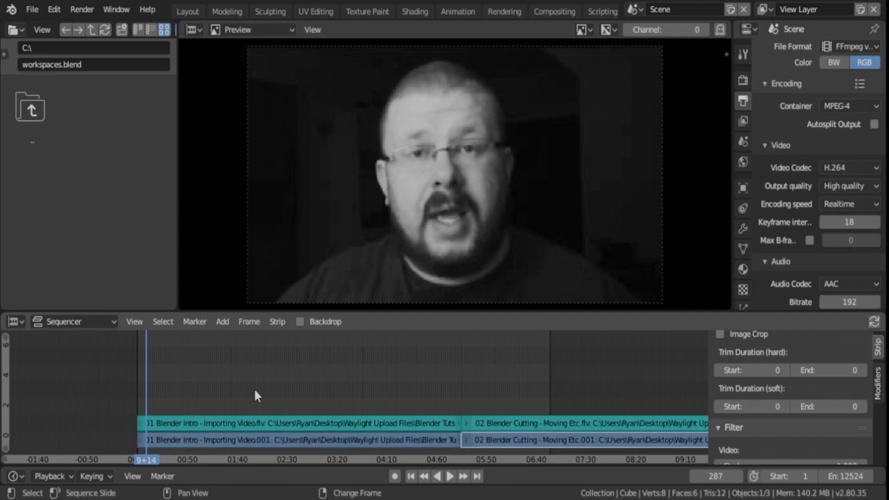
pyautogui.press('b')
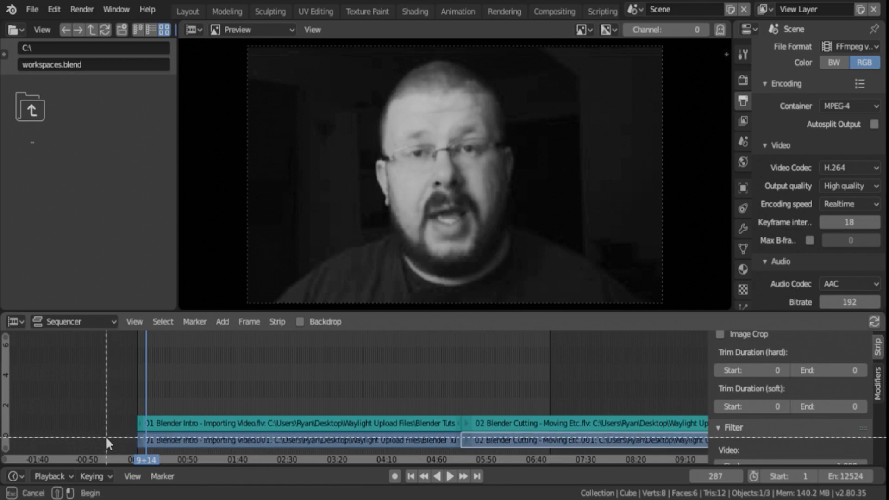
pyautogui.moveTo(106, 437); pyautogui.dragTo(609, 441)
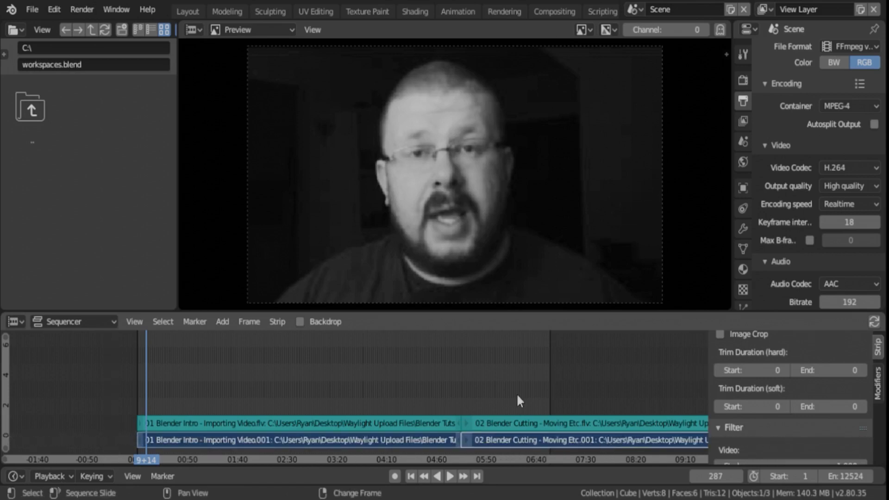
pyautogui.click(410, 440)
pyautogui.keyDown('shift'); pyautogui.click(499, 439); pyautogui.keyUp('shift')
# Step: Enable Proxy/Timecode for the active "02 Blender Cutting - Moving Etc" video strip
pyautogui.scroll(-6, 805, 419)
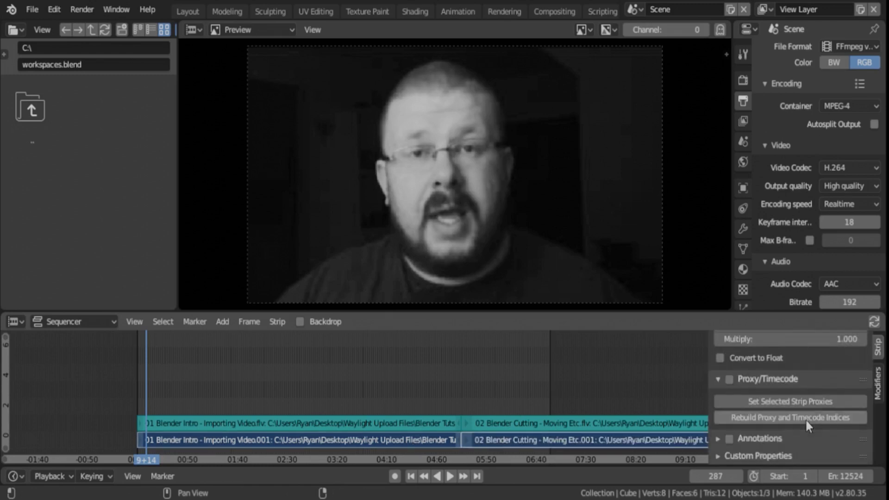
pyautogui.click(730, 379)
pyautogui.scroll(-6, 813, 394)
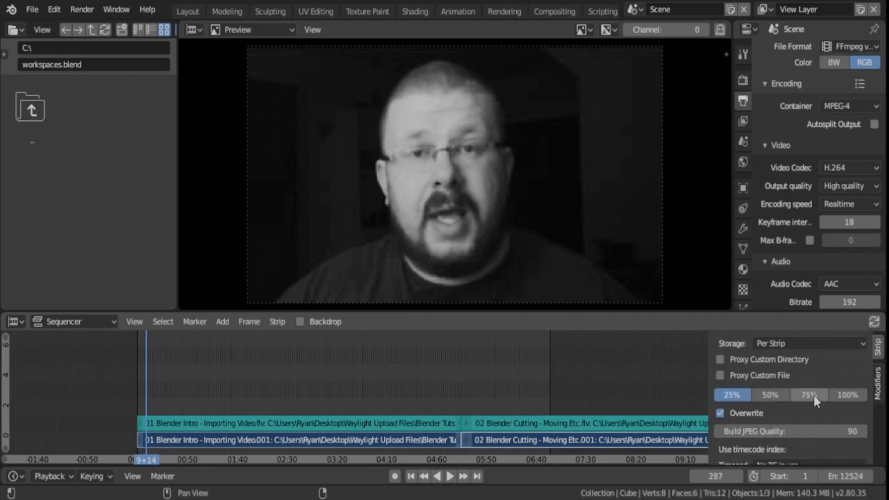
pyautogui.scroll(-1, 813, 394)
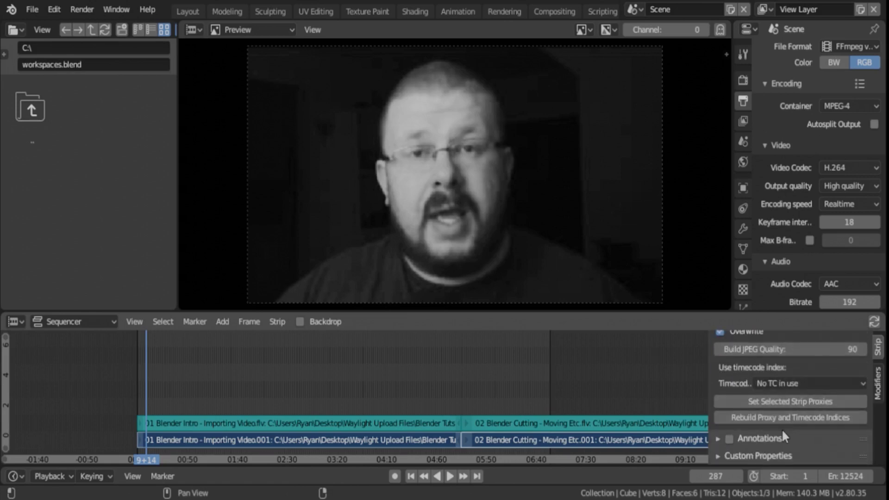
# Step: Set the proxies of both selected video strips to 25% and rebuild their proxy and timecode indices
pyautogui.click(786, 402)
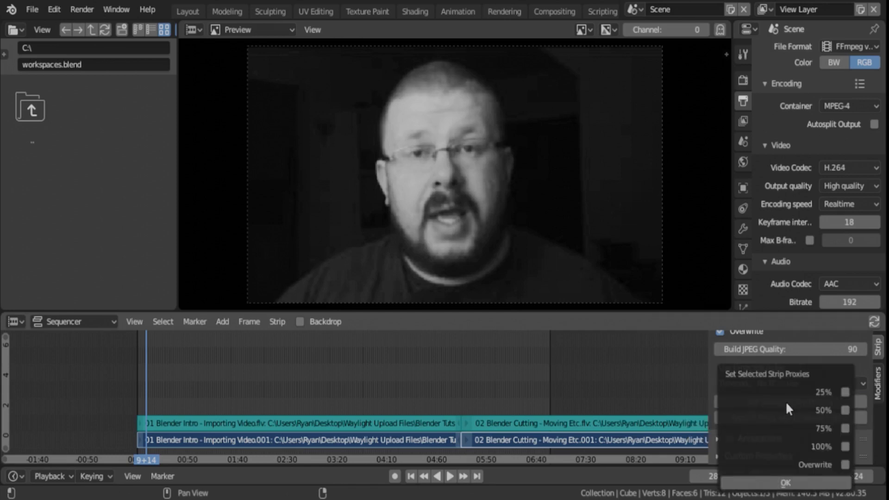
pyautogui.click(844, 392)
pyautogui.click(795, 480)
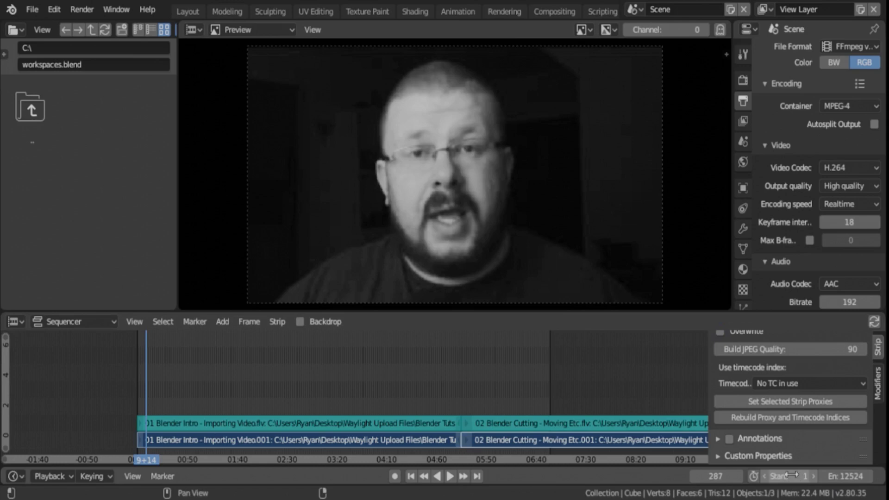
pyautogui.click(784, 418)
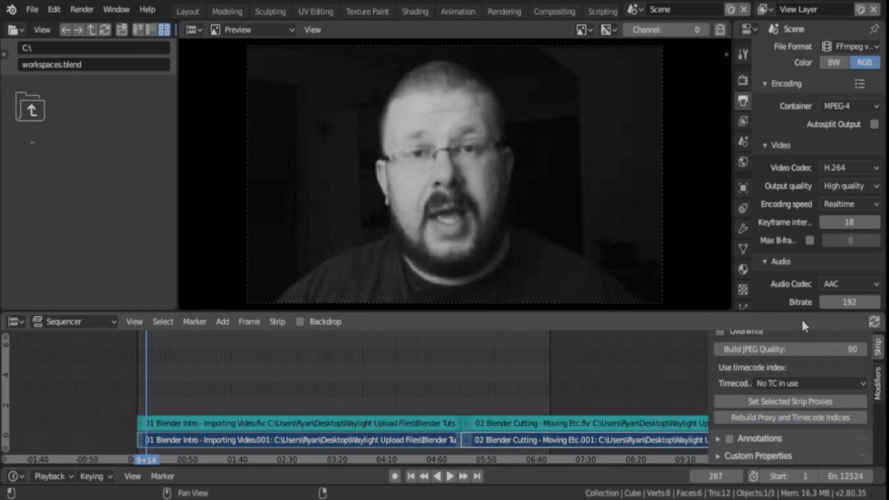
pyautogui.click(808, 418)
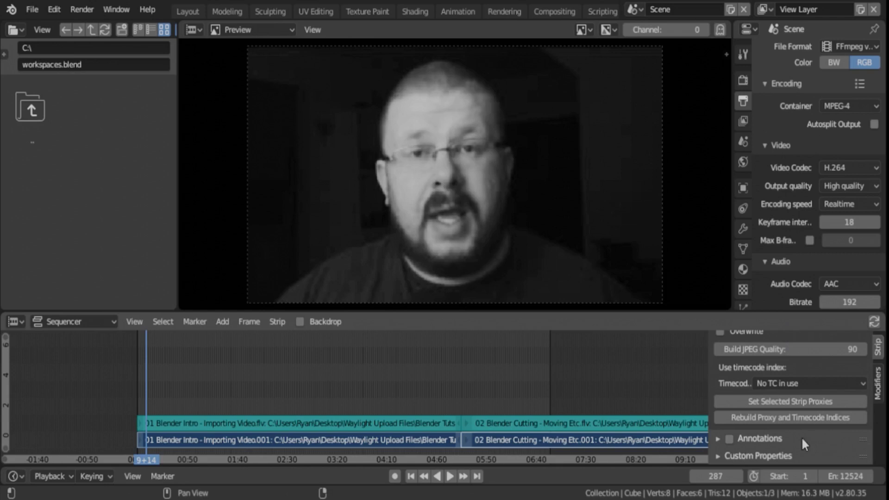